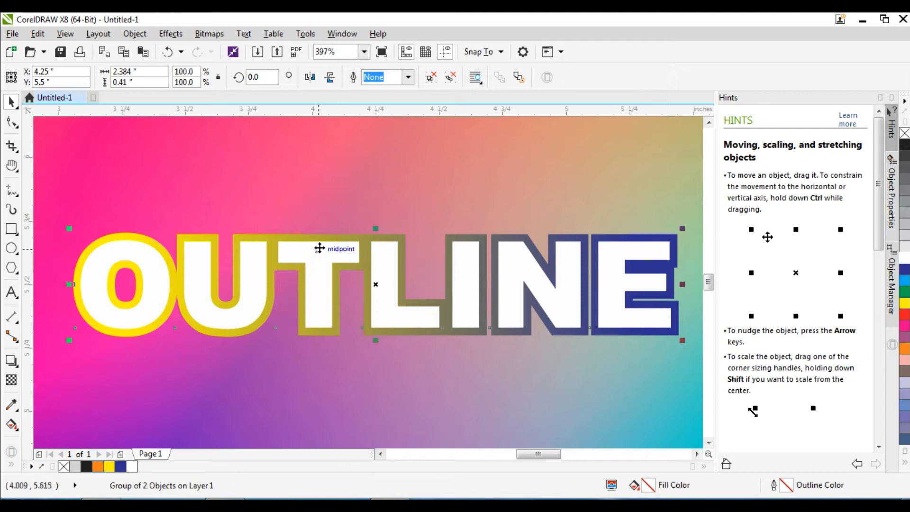
{"action": "left_click_drag", "start_coordinate": [326, 236], "coordinate": [324, 199]}
{"action": "key", "text": "ctrl+z"}
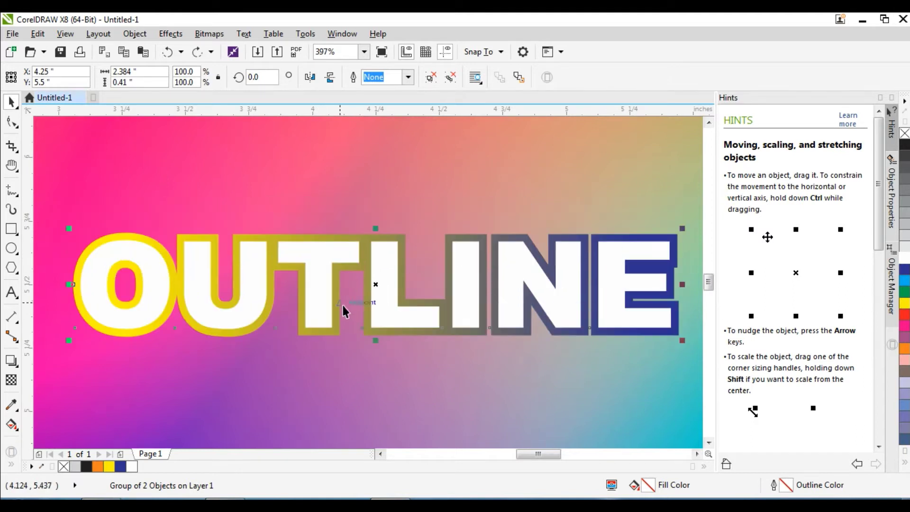
{"action": "left_click", "coordinate": [397, 186]}
{"action": "left_click_drag", "start_coordinate": [383, 247], "coordinate": [387, 190]}
{"action": "key", "text": "ctrl+z"}
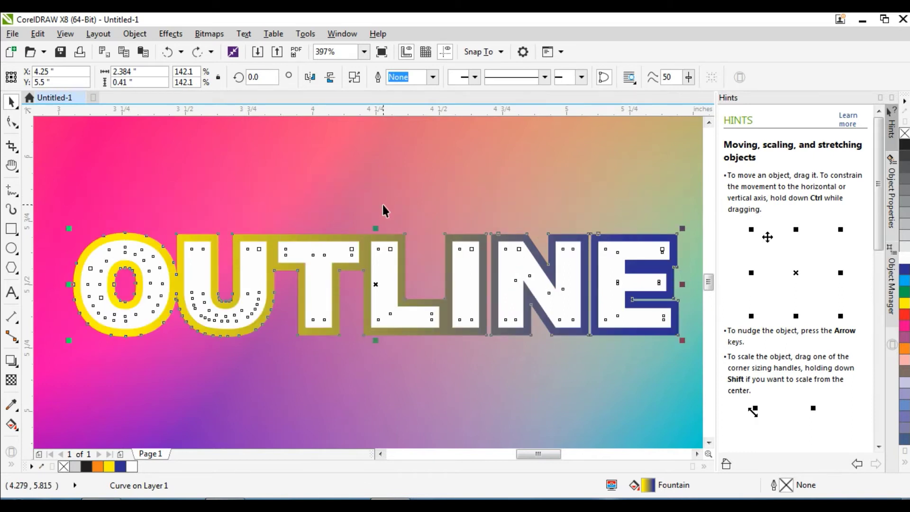
Step: Delete the yellow-to-blue outline curve around OUTLINE and give the white text a black outline
{"action": "key", "text": "Delete"}
{"action": "left_click", "coordinate": [391, 298]}
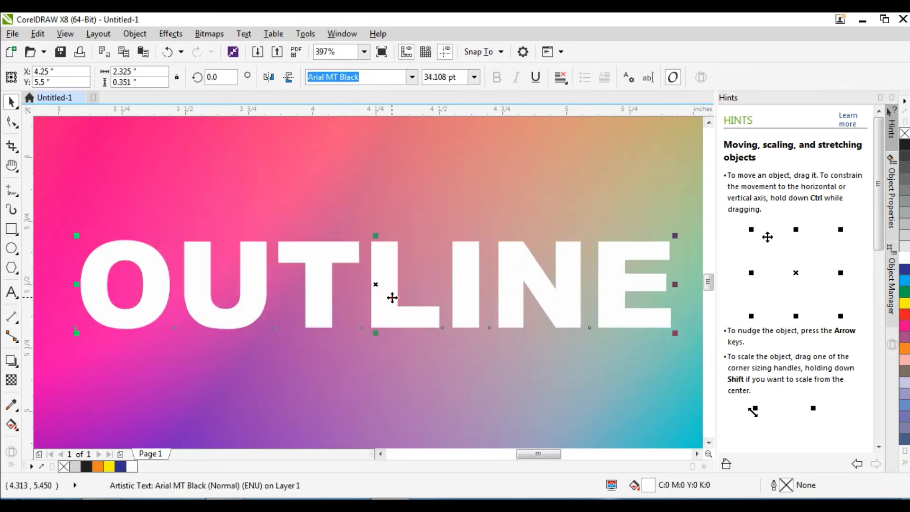
{"action": "right_click", "coordinate": [904, 146]}
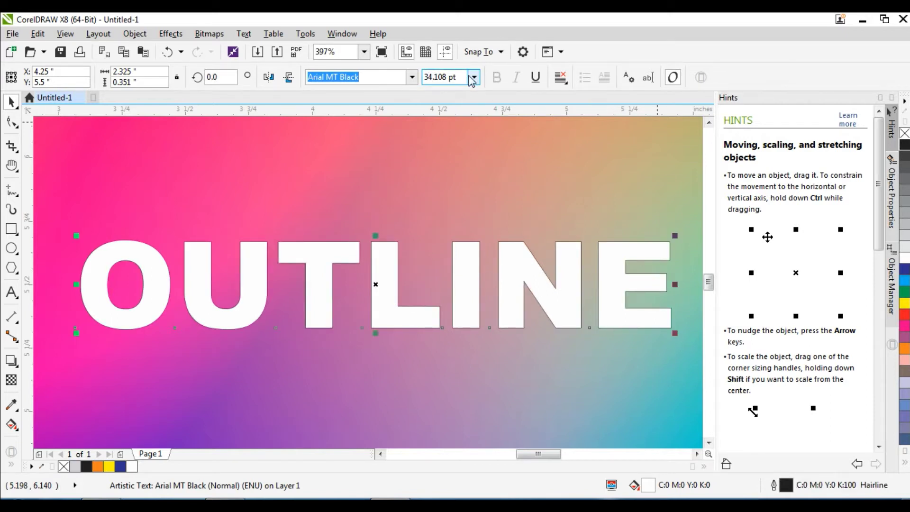
Step: Set the outline width of the OUTLINE text to 24 pt
{"action": "key", "text": "F12"}
{"action": "left_click", "coordinate": [370, 173]}
{"action": "left_click", "coordinate": [348, 254]}
{"action": "left_click", "coordinate": [370, 172]}
{"action": "left_click", "coordinate": [341, 317]}
{"action": "left_click", "coordinate": [442, 387]}
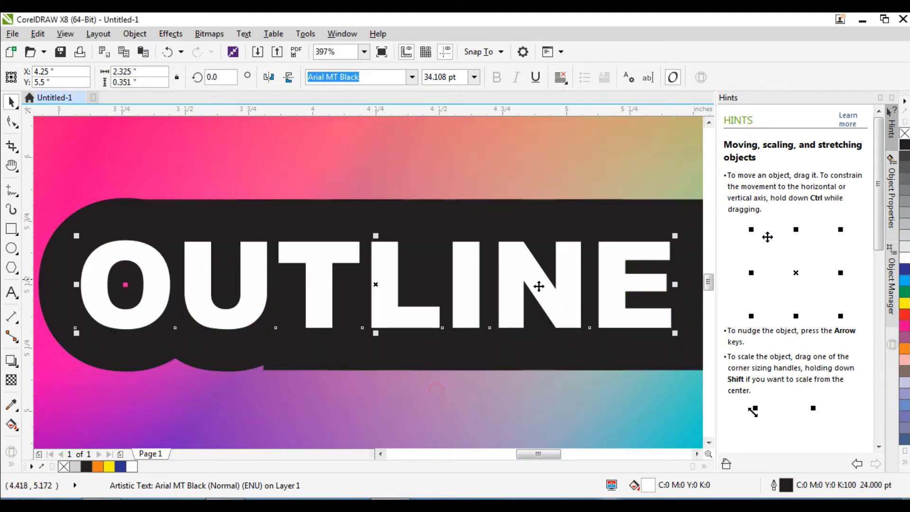
Step: Change the outline width of the OUTLINE text to 6 pt
{"action": "key", "text": "F12"}
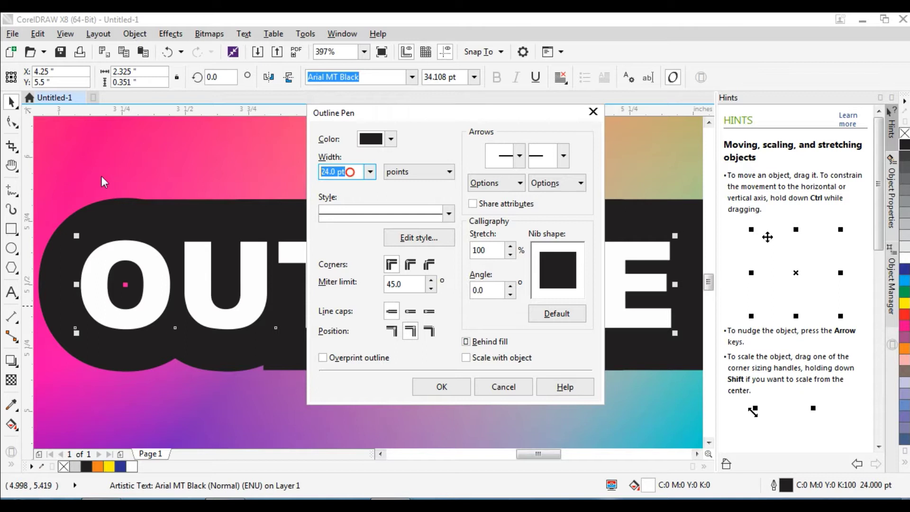
{"action": "type", "text": "6"}
{"action": "key", "text": "Return"}
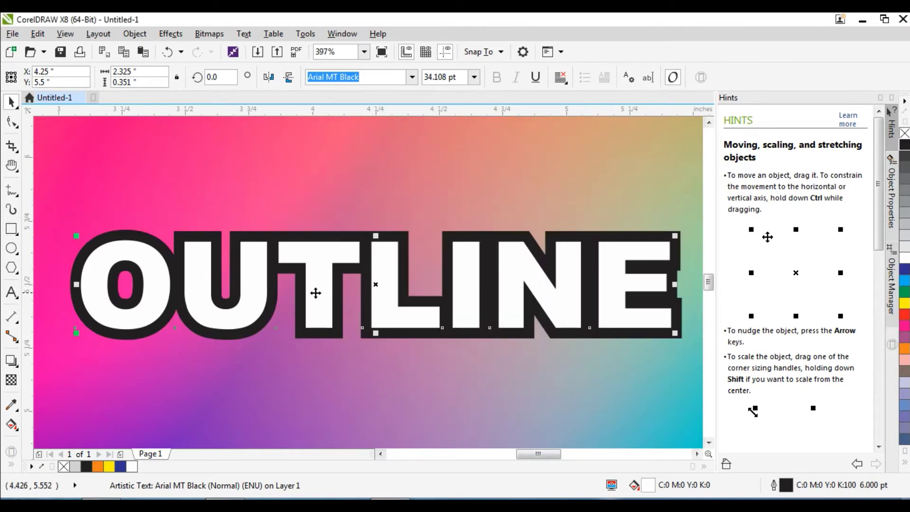
Step: Apply an interactive linear fountain fill running from cyan to white across the OUTLINE letters
{"action": "key", "text": "g"}
{"action": "left_click_drag", "start_coordinate": [214, 268], "coordinate": [552, 278]}
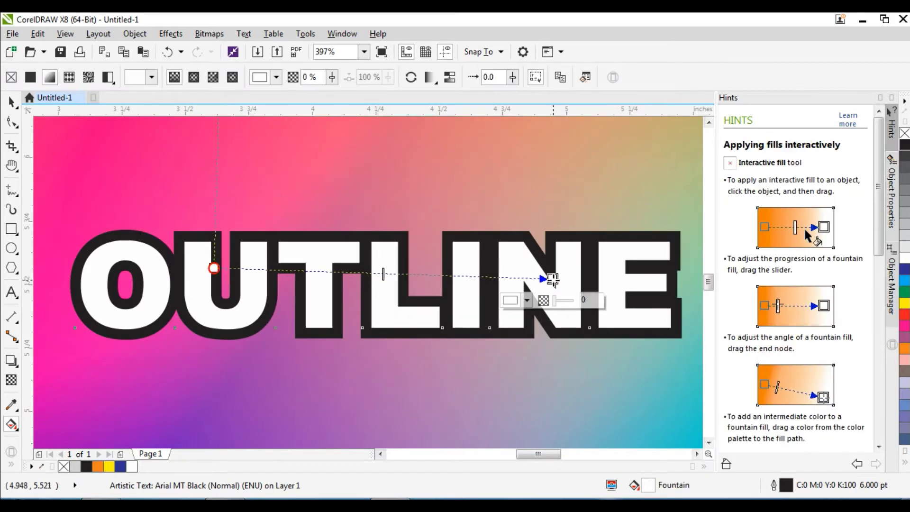
{"action": "left_click", "coordinate": [905, 281]}
{"action": "left_click_drag", "start_coordinate": [218, 295], "coordinate": [325, 264]}
{"action": "scroll", "coordinate": [332, 263], "scroll_direction": "up", "scroll_amount": 4}
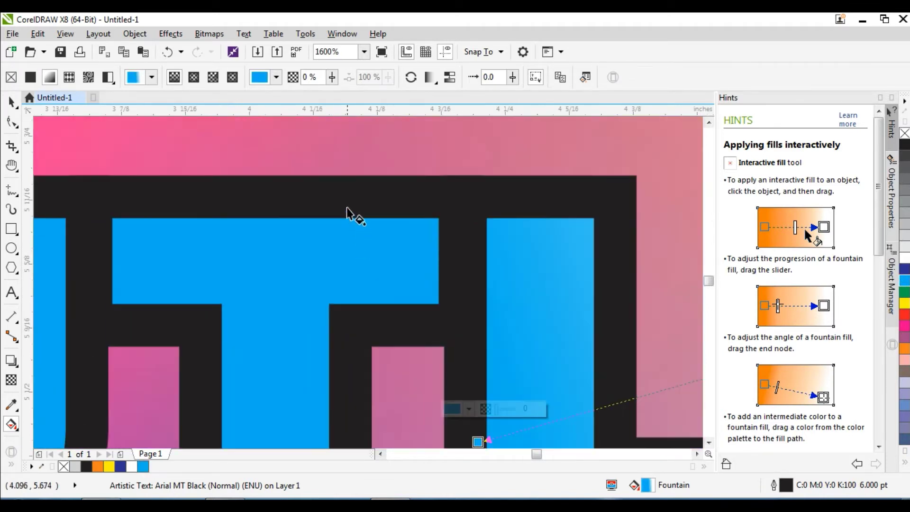
{"action": "scroll", "coordinate": [432, 230], "scroll_direction": "down", "scroll_amount": 6}
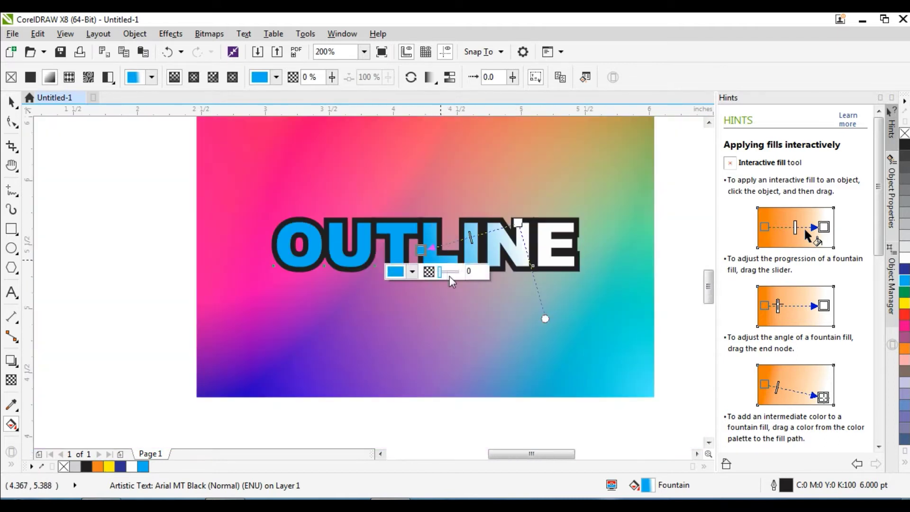
{"action": "scroll", "coordinate": [375, 229], "scroll_direction": "up", "scroll_amount": 2}
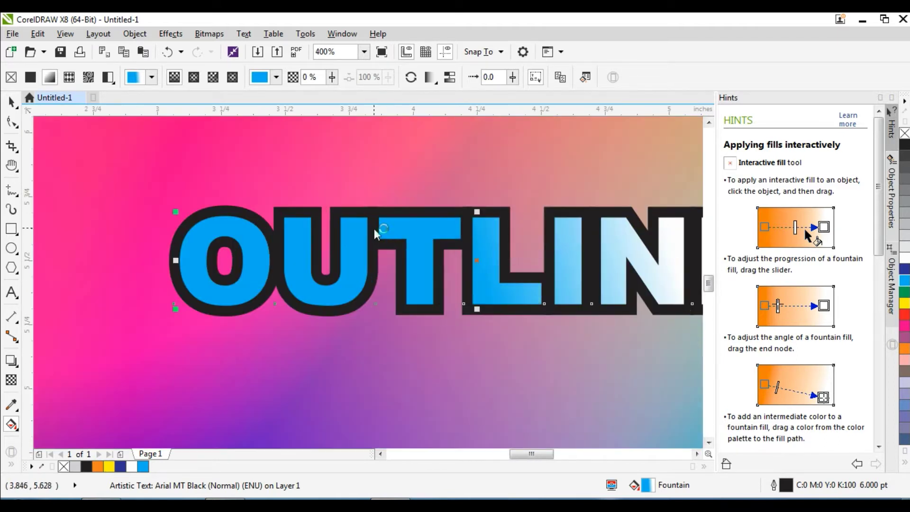
Step: Select the OUTLINE text and convert its black outline to a separate object
{"action": "key", "text": "space"}
{"action": "scroll", "coordinate": [391, 265], "scroll_direction": "down", "scroll_amount": 2}
{"action": "scroll", "coordinate": [444, 217], "scroll_direction": "up", "scroll_amount": 2}
{"action": "key", "text": "Tab"}
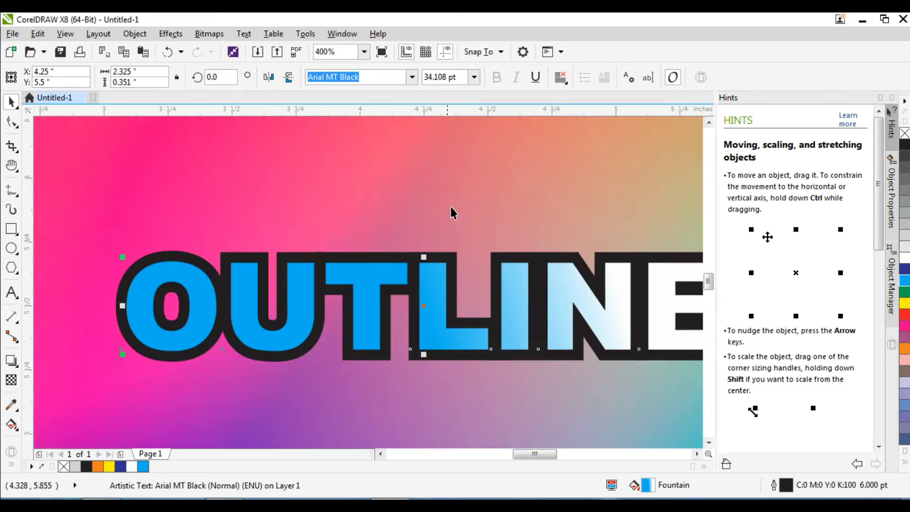
{"action": "key", "text": "Tab"}
{"action": "key", "text": "Tab"}
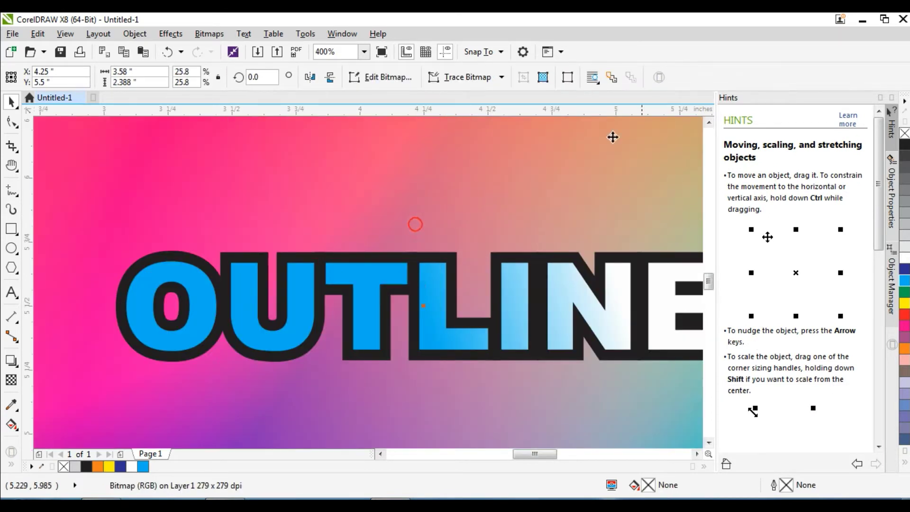
{"action": "left_click", "coordinate": [364, 288]}
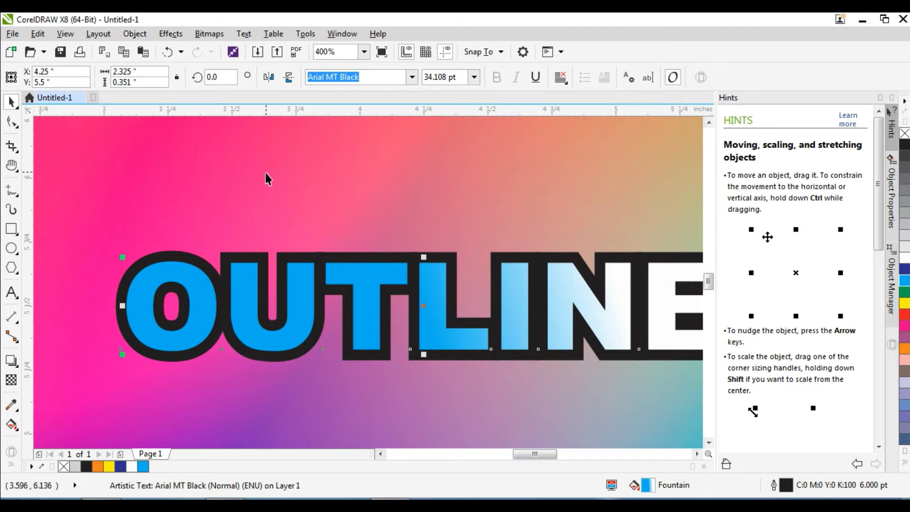
{"action": "left_click", "coordinate": [139, 34]}
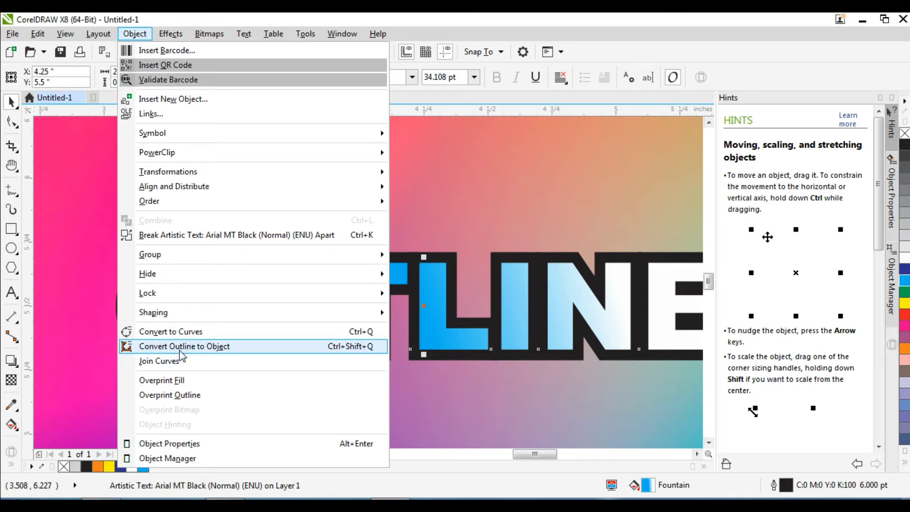
{"action": "left_click", "coordinate": [210, 352]}
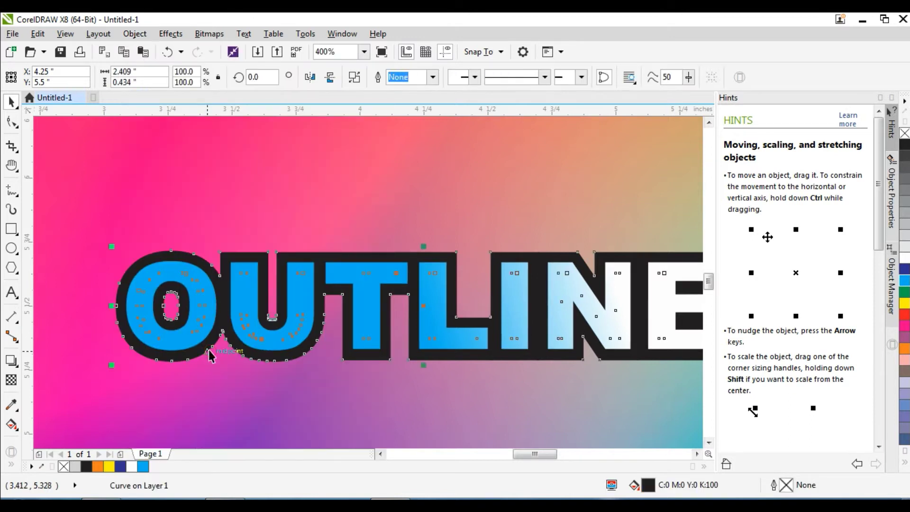
{"action": "left_click", "coordinate": [316, 196]}
{"action": "left_click", "coordinate": [294, 267]}
{"action": "left_click_drag", "start_coordinate": [294, 260], "coordinate": [290, 191]}
{"action": "key", "text": "Escape"}
{"action": "key", "text": "ctrl+z"}
Step: Try green, magenta, yellow and orange fills on the separated outline object, ending with red
{"action": "left_click", "coordinate": [903, 292]}
{"action": "left_click", "coordinate": [904, 328]}
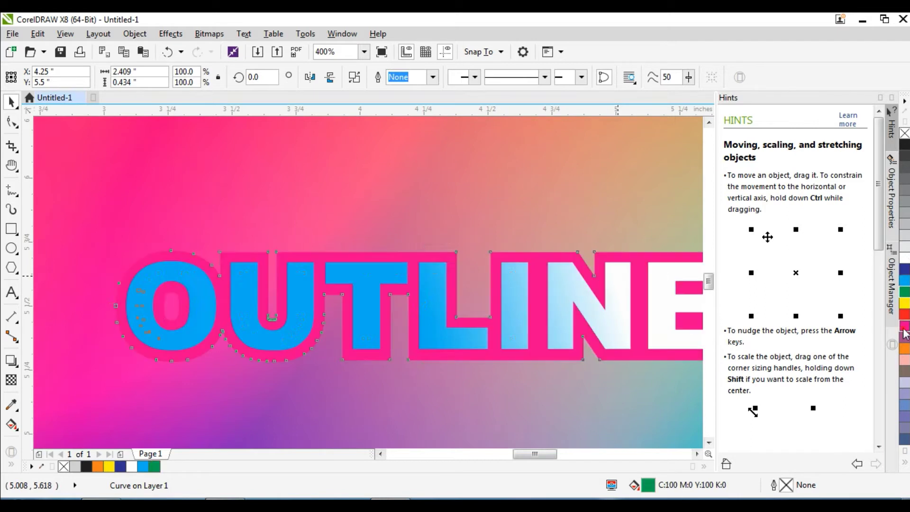
{"action": "left_click", "coordinate": [903, 293]}
{"action": "left_click", "coordinate": [903, 303]}
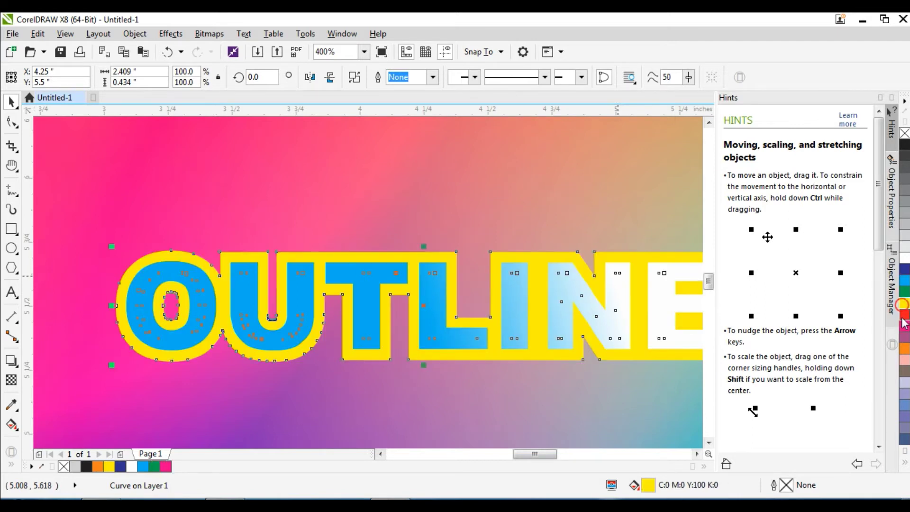
{"action": "left_click", "coordinate": [903, 316]}
{"action": "left_click", "coordinate": [904, 350]}
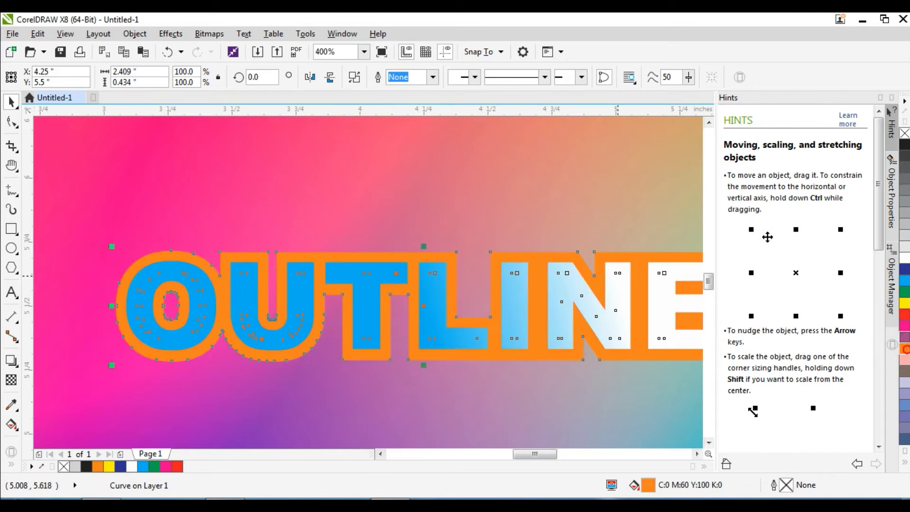
{"action": "left_click", "coordinate": [904, 316]}
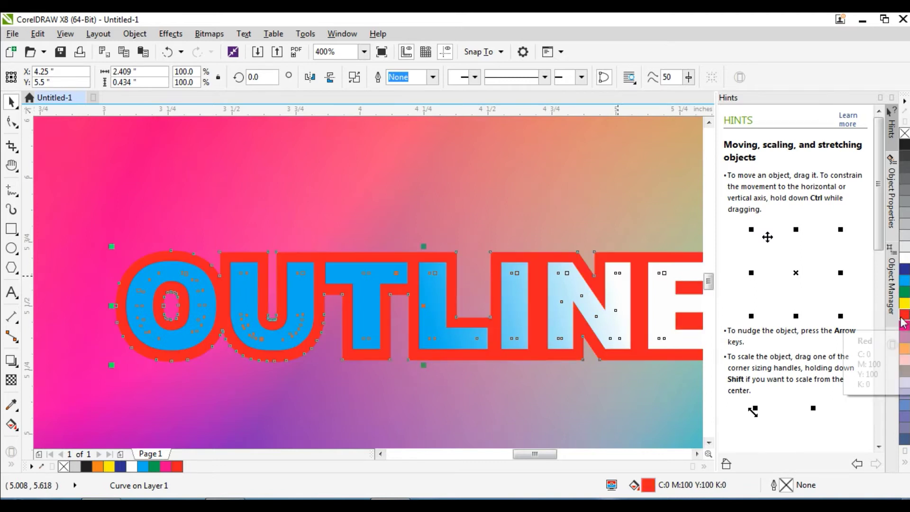
Step: Give the outline object a fountain fill with both end colours set to C0 M100 Y100 K80
{"action": "key", "text": "F11"}
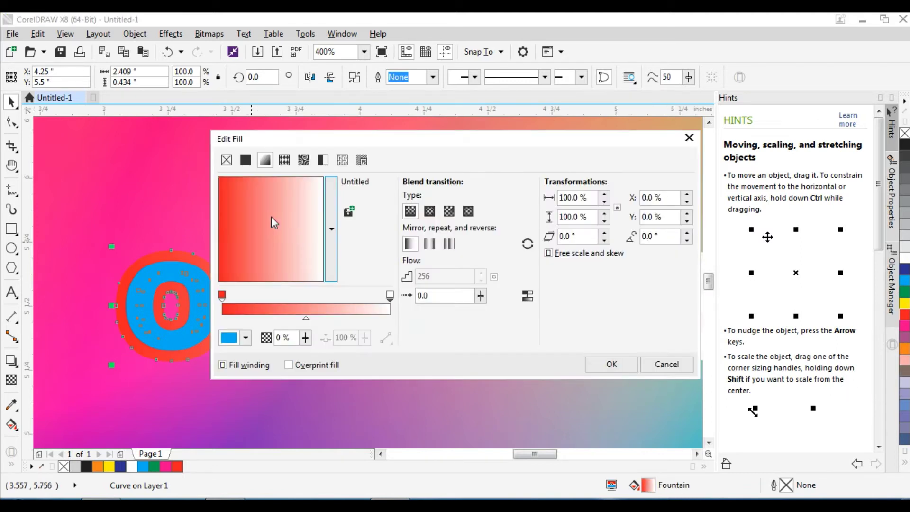
{"action": "left_click", "coordinate": [222, 295]}
{"action": "left_click", "coordinate": [390, 295]}
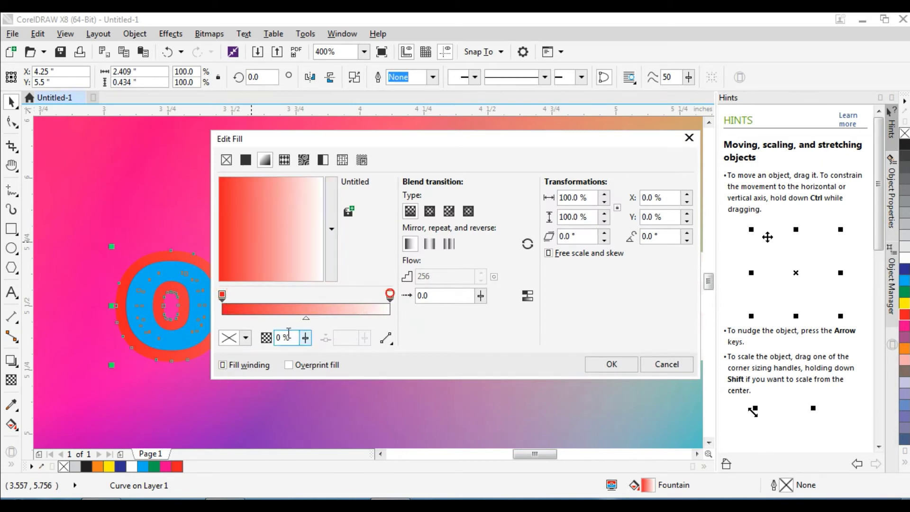
{"action": "left_click", "coordinate": [246, 337]}
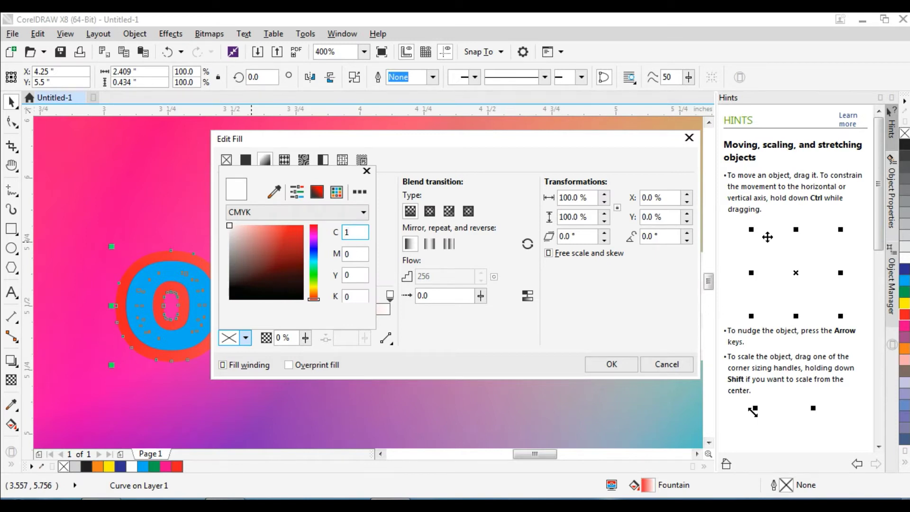
{"action": "key", "text": "Tab"}
{"action": "key", "text": "Tab"}
{"action": "key", "text": "Tab"}
{"action": "key", "text": "Tab"}
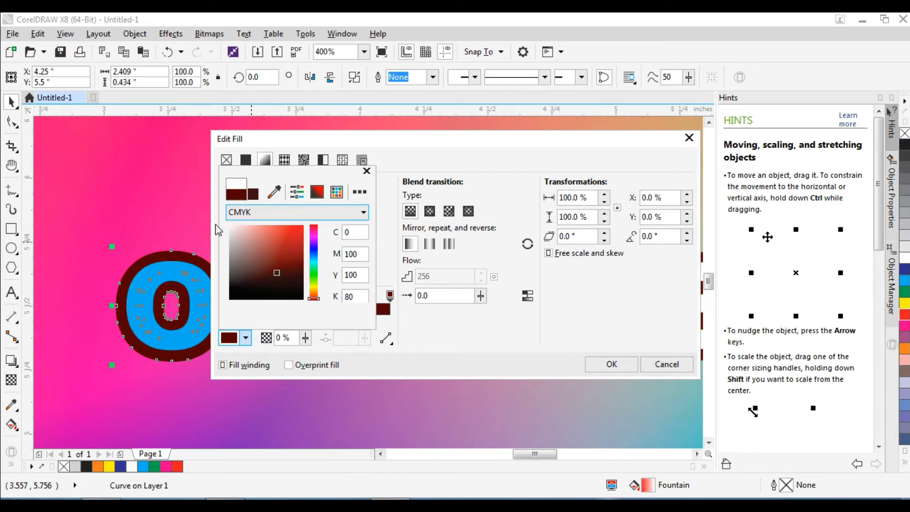
{"action": "left_click", "coordinate": [215, 229]}
Step: Add a middle colour node at 52% with C0 M100 Y100 K0 and apply the fountain fill to the outline object
{"action": "double_click", "coordinate": [310, 300]}
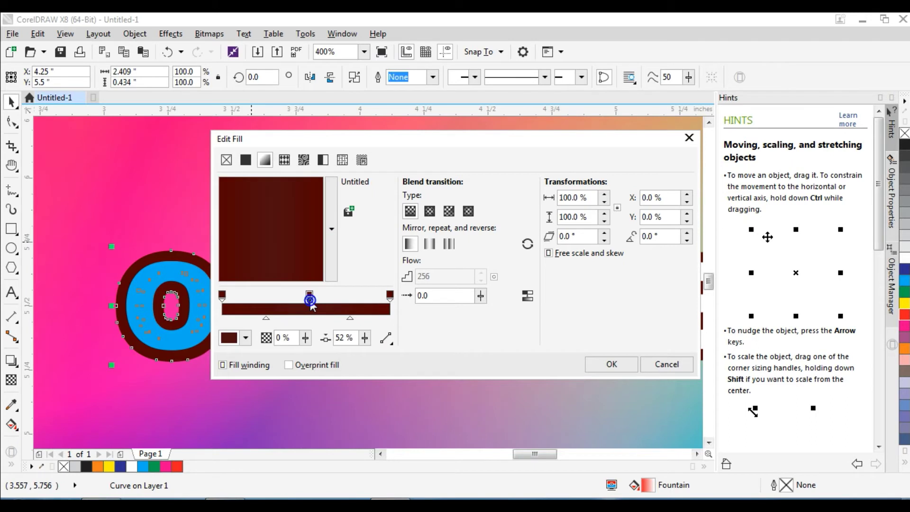
{"action": "left_click", "coordinate": [245, 338]}
{"action": "key", "text": "shift+Tab"}
{"action": "key", "text": "shift+Tab"}
{"action": "type", "text": "0"}
{"action": "key", "text": "Tab"}
{"action": "type", "text": "100"}
{"action": "key", "text": "Tab"}
{"action": "type", "text": "100"}
{"action": "key", "text": "Tab"}
{"action": "type", "text": "0"}
{"action": "key", "text": "Return"}
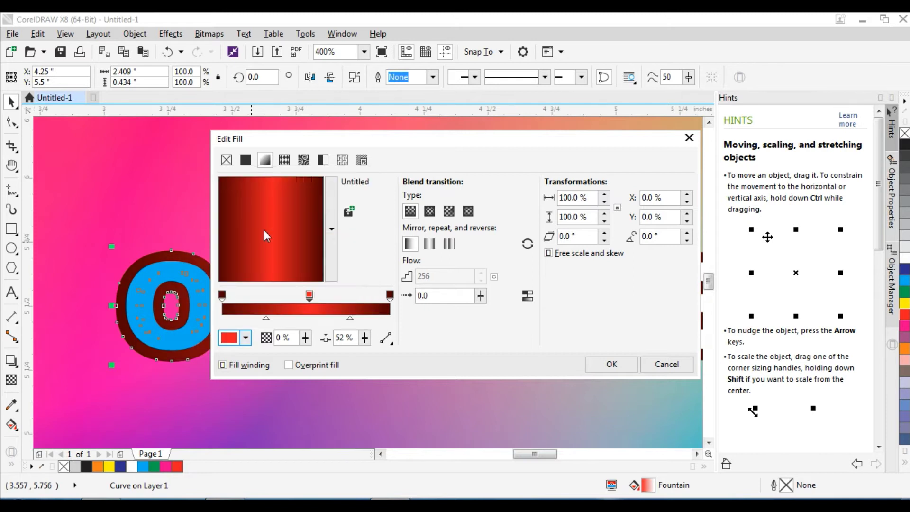
{"action": "left_click", "coordinate": [611, 364]}
Step: Fill the OUTLINE text inside the red gradient outline with solid white
{"action": "left_click", "coordinate": [437, 268]}
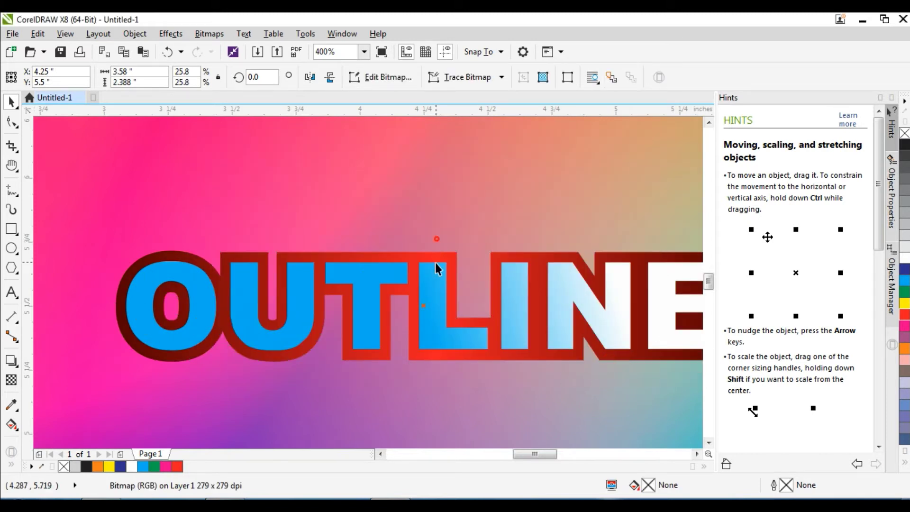
{"action": "scroll", "coordinate": [437, 268], "scroll_direction": "down", "scroll_amount": 2}
{"action": "left_click", "coordinate": [595, 267]}
{"action": "scroll", "coordinate": [416, 274], "scroll_direction": "up", "scroll_amount": 1}
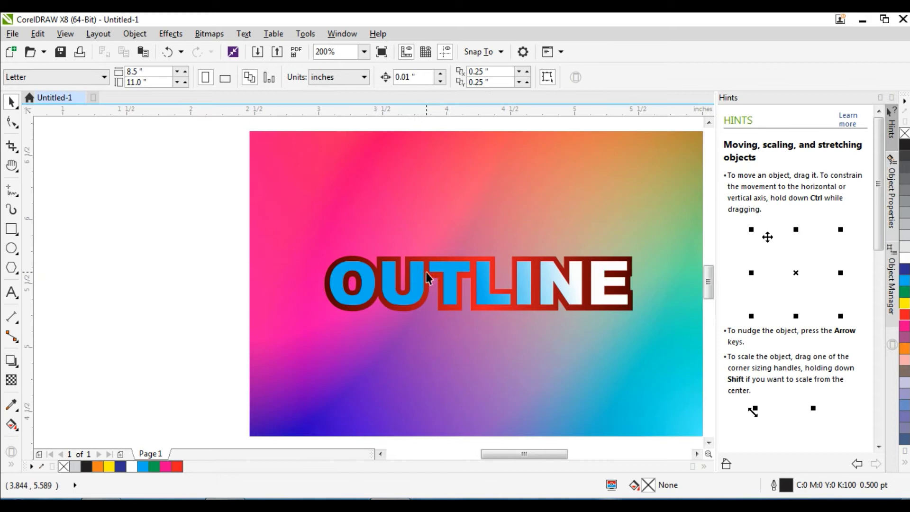
{"action": "left_click", "coordinate": [428, 277]}
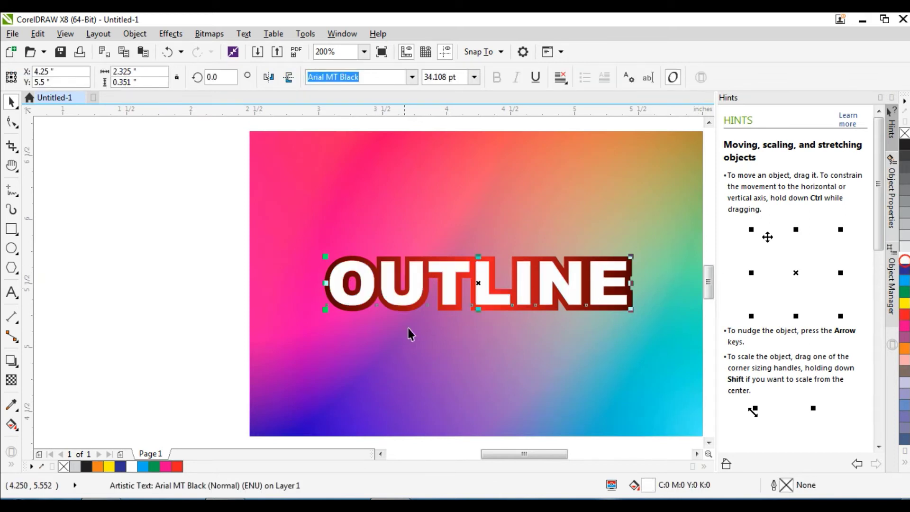
Step: Group the white text with its gradient outline and move the group up to about Y 6.276" on the background image
{"action": "left_click_drag", "start_coordinate": [219, 242], "coordinate": [839, 357]}
{"action": "key", "text": "ctrl+g"}
{"action": "left_click_drag", "start_coordinate": [401, 266], "coordinate": [400, 161]}
{"action": "left_click", "coordinate": [117, 219]}
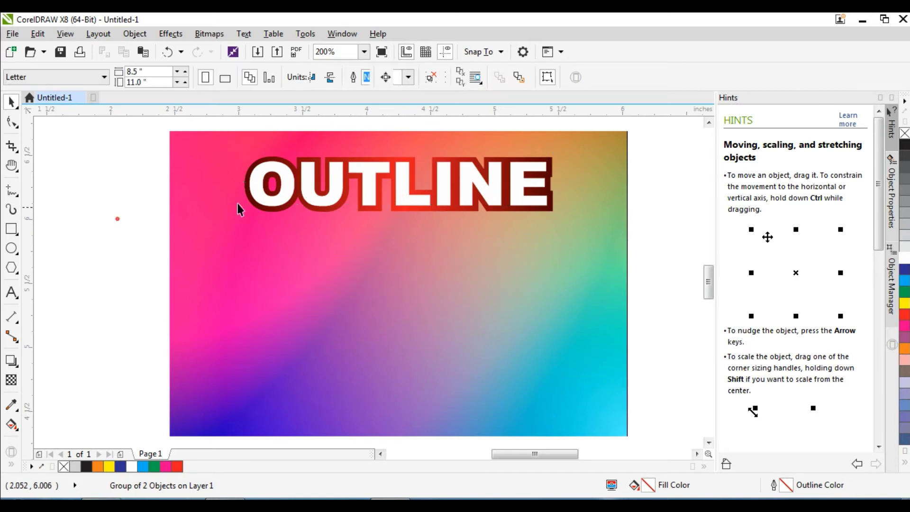
Step: Ungroup the outlined text and place a copy of the white text straight below, at about Y 5.172"
{"action": "left_click", "coordinate": [273, 191]}
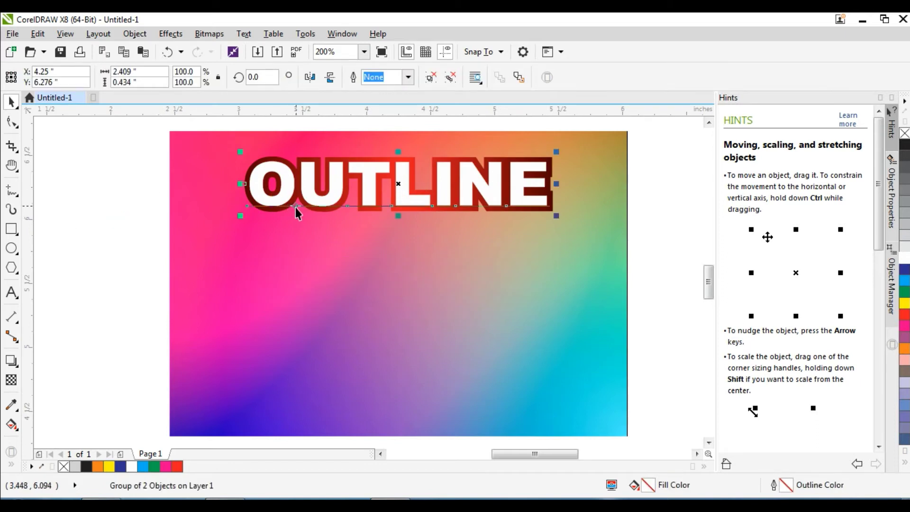
{"action": "left_click", "coordinate": [450, 76]}
{"action": "left_click", "coordinate": [654, 219]}
{"action": "left_click_drag", "start_coordinate": [519, 190], "coordinate": [498, 325]}
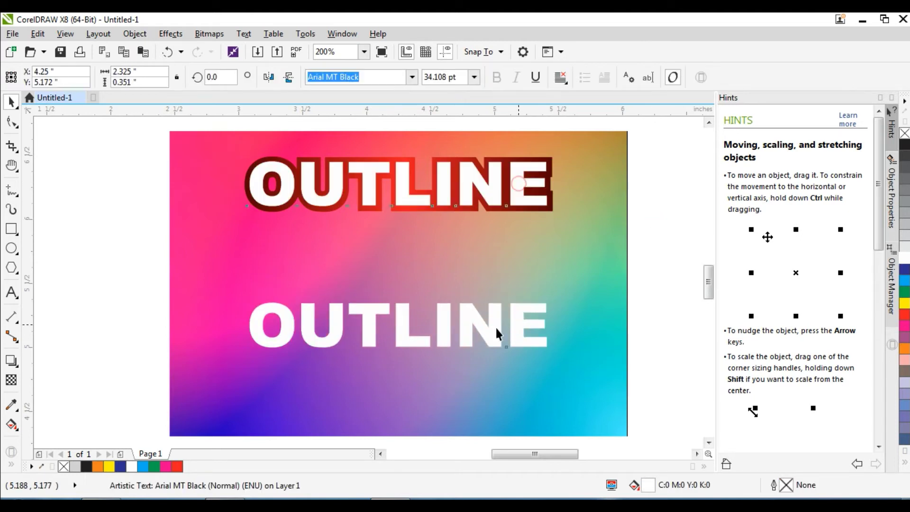
Step: Apply a one-step outside contour with a 0.5 mm offset to the lower white OUTLINE text
{"action": "scroll", "coordinate": [495, 326], "scroll_direction": "down", "scroll_amount": 1}
{"action": "left_click", "coordinate": [408, 313]}
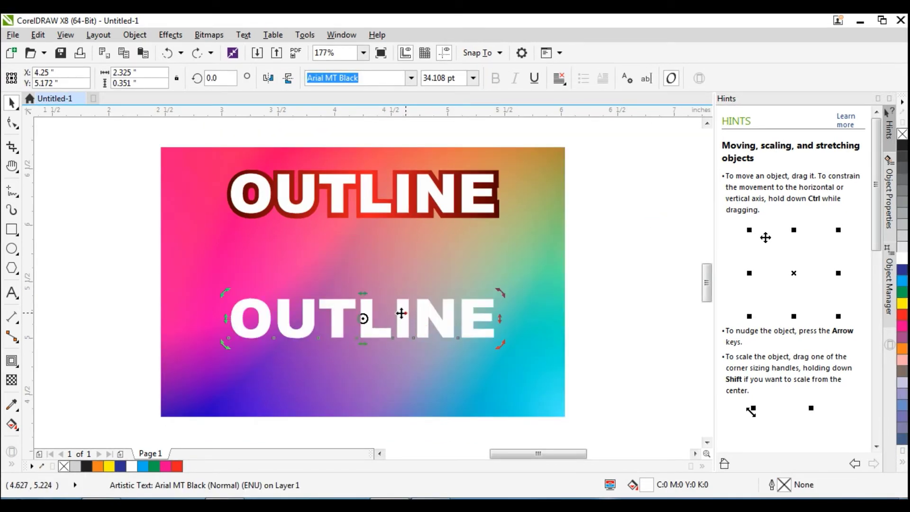
{"action": "left_click", "coordinate": [12, 361]}
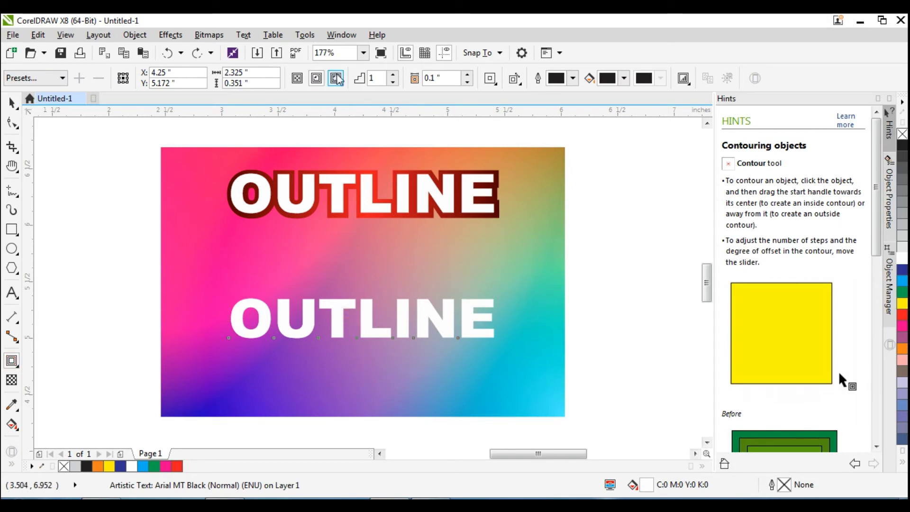
{"action": "triple_click", "coordinate": [456, 77]}
{"action": "type", "text": ".5MM"}
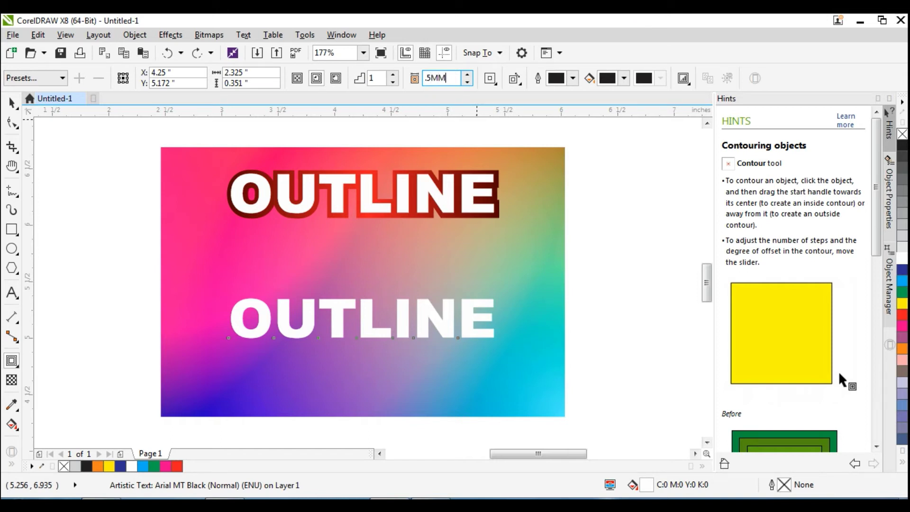
{"action": "key", "text": "Return"}
{"action": "scroll", "coordinate": [241, 319], "scroll_direction": "up", "scroll_amount": 2}
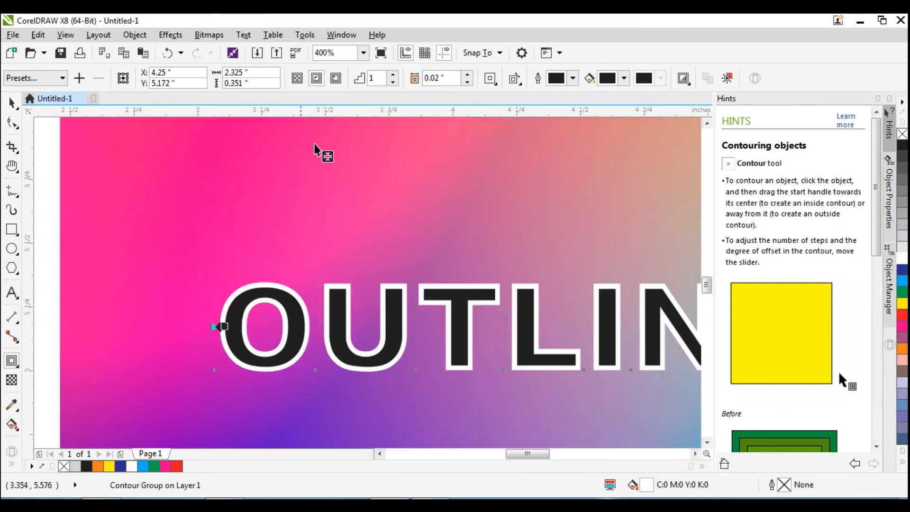
{"action": "left_click", "coordinate": [337, 78]}
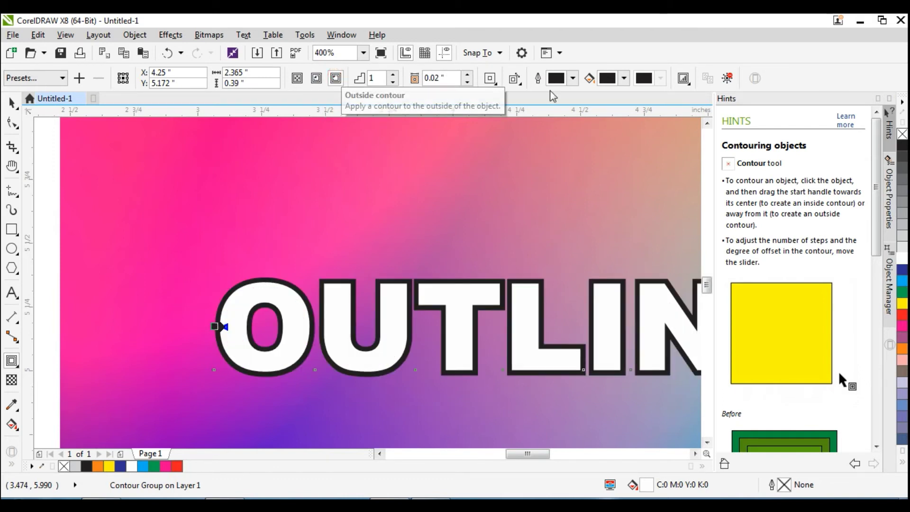
Step: Set the contour offset around the lower OUTLINE text to 0.03 in and check it against the background
{"action": "left_click", "coordinate": [448, 78]}
{"action": "key", "text": "Up"}
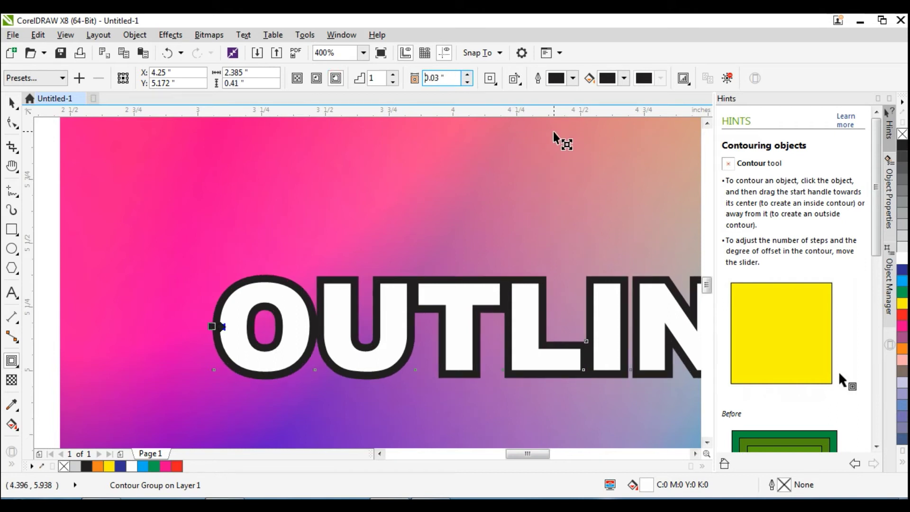
{"action": "left_click", "coordinate": [12, 102]}
{"action": "left_click", "coordinate": [385, 226]}
{"action": "scroll", "coordinate": [385, 226], "scroll_direction": "down", "scroll_amount": 1}
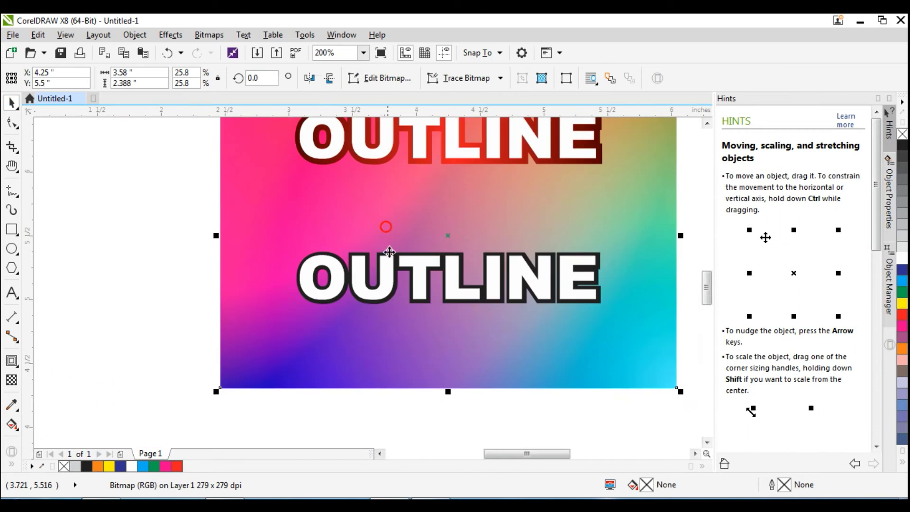
Step: Break the lower text's contour group apart so the black contour is separate from the white text
{"action": "scroll", "coordinate": [383, 242], "scroll_direction": "up", "scroll_amount": 1}
{"action": "left_click", "coordinate": [428, 288]}
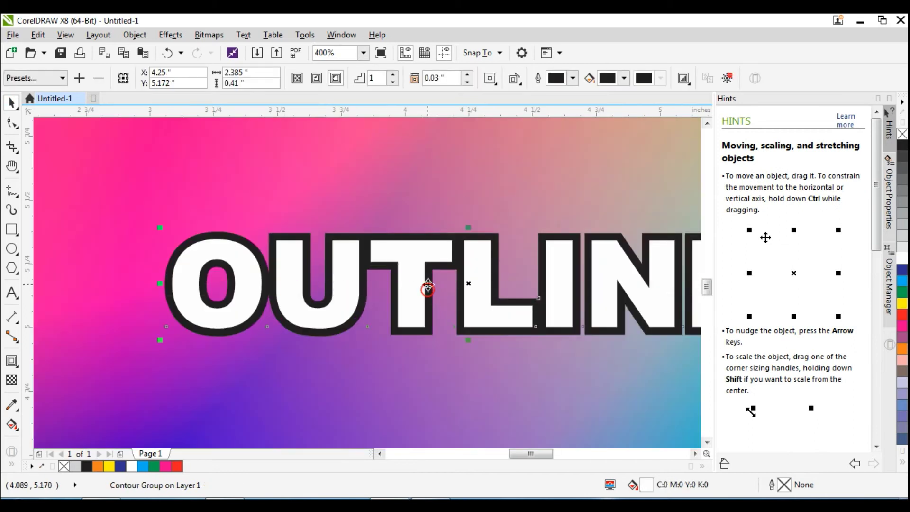
{"action": "left_click_drag", "start_coordinate": [414, 268], "coordinate": [412, 298]}
{"action": "key", "text": "ctrl+z"}
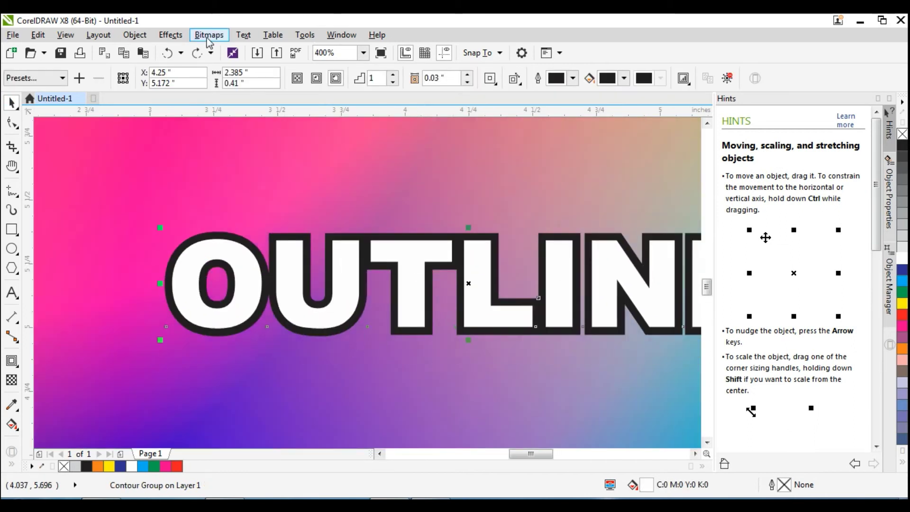
{"action": "left_click", "coordinate": [142, 36]}
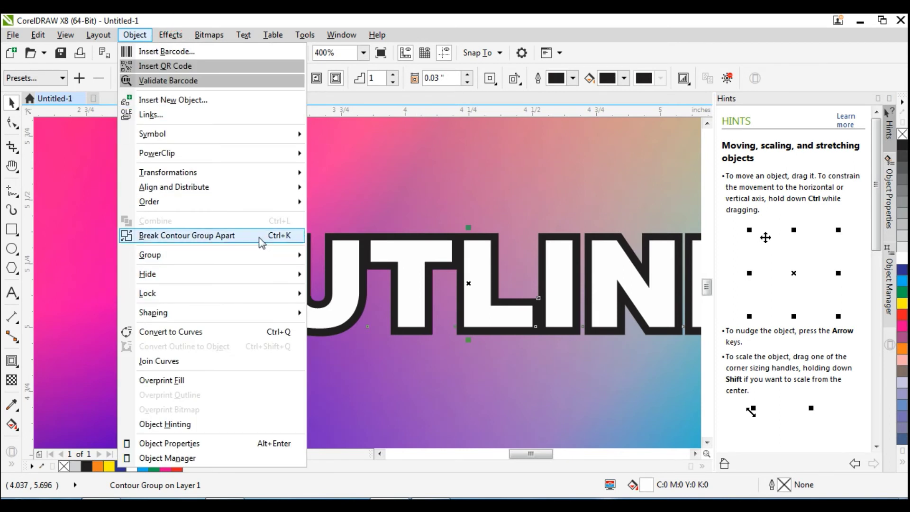
{"action": "left_click", "coordinate": [219, 240]}
{"action": "left_click", "coordinate": [279, 211]}
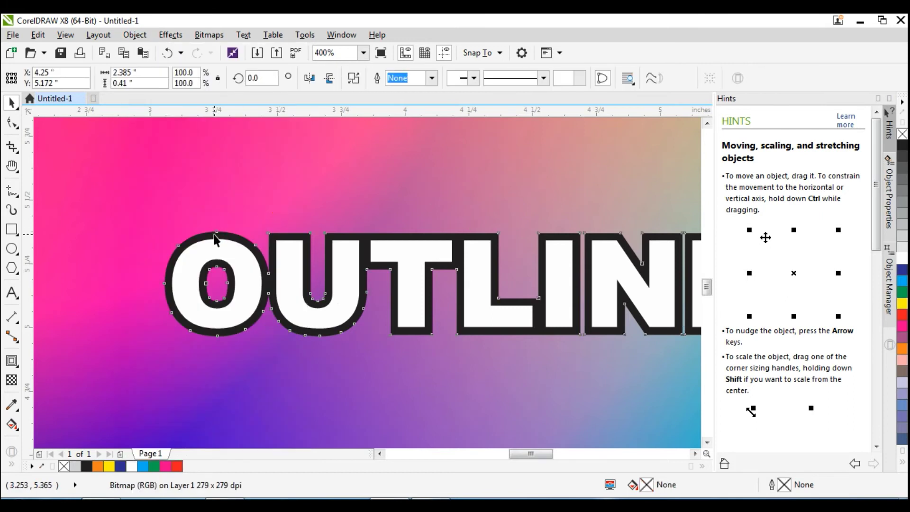
Step: Try moving the separated black contour up from the white text, and undo the move
{"action": "left_click_drag", "start_coordinate": [215, 239], "coordinate": [240, 167]}
{"action": "key", "text": "ctrl+z"}
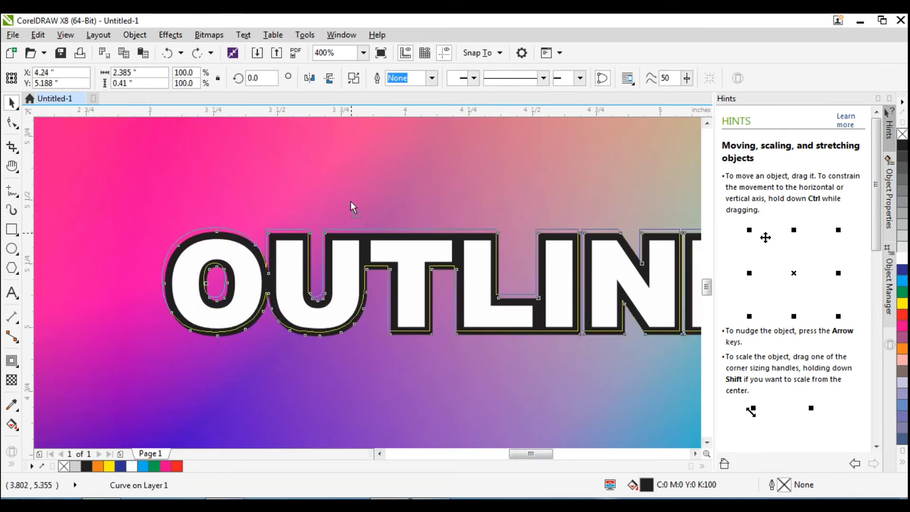
{"action": "scroll", "coordinate": [583, 312], "scroll_direction": "down", "scroll_amount": 6}
{"action": "scroll", "coordinate": [609, 290], "scroll_direction": "up", "scroll_amount": 3}
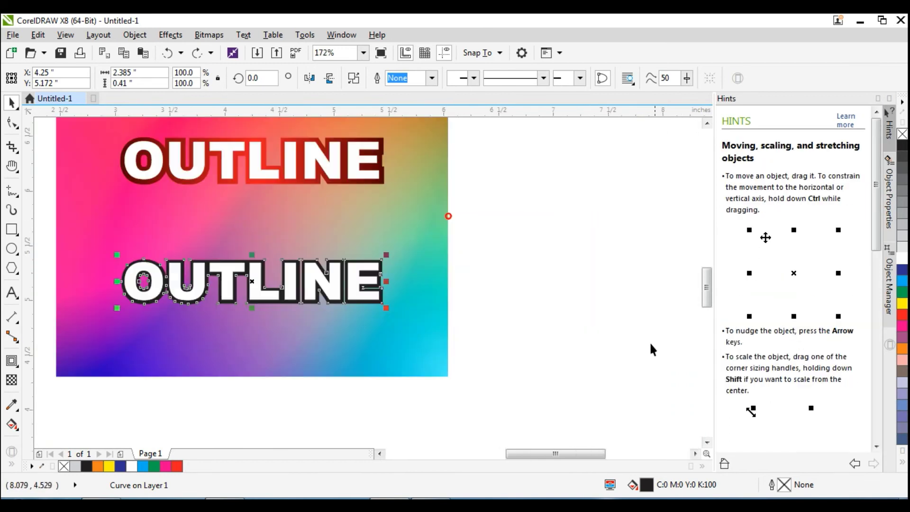
Step: Try green on the separated contour and settle on a solid blue fill of C100 M100 Y0 K0
{"action": "left_click", "coordinate": [902, 313]}
{"action": "left_click", "coordinate": [900, 293]}
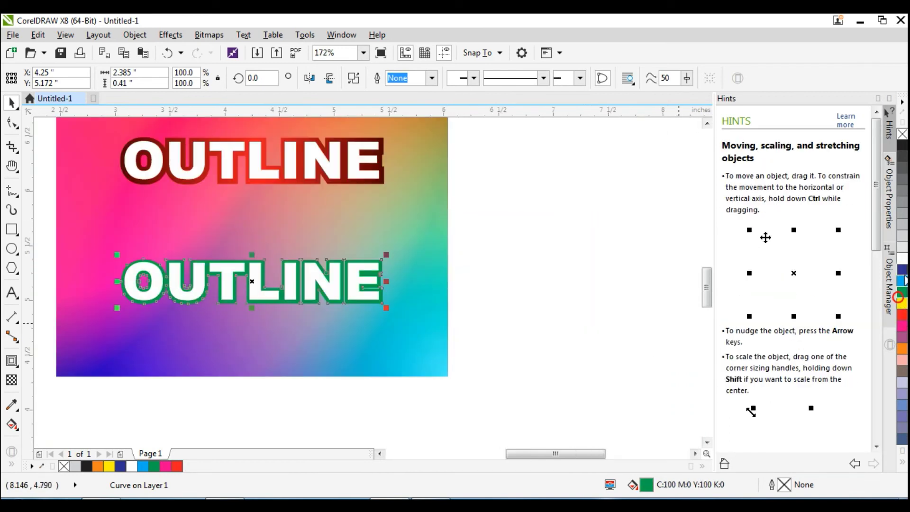
{"action": "left_click", "coordinate": [902, 274]}
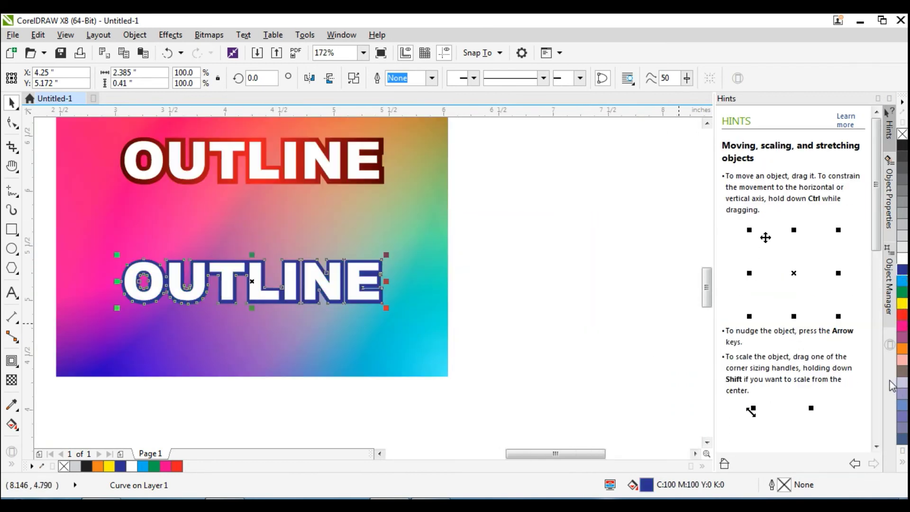
Step: Give the contour a linear fountain fill and set its end colour node to C100 M100 Y0 K60
{"action": "key", "text": "F11"}
{"action": "left_click", "coordinate": [389, 295]}
{"action": "left_click", "coordinate": [246, 338]}
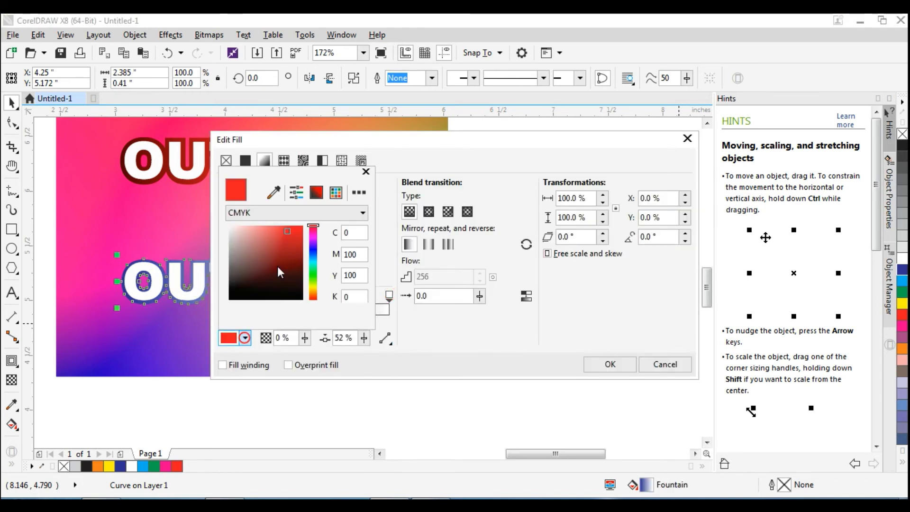
{"action": "left_click", "coordinate": [271, 276]}
{"action": "left_click", "coordinate": [361, 234]}
{"action": "type", "text": "100"}
{"action": "key", "text": "Tab"}
{"action": "type", "text": "100"}
{"action": "key", "text": "Tab"}
{"action": "type", "text": "0"}
{"action": "key", "text": "Tab"}
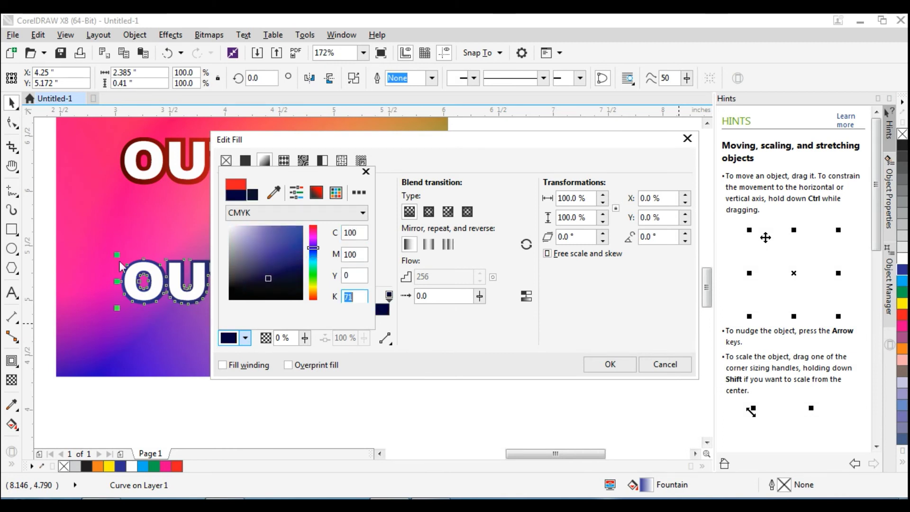
{"action": "type", "text": "60"}
{"action": "key", "text": "Tab"}
{"action": "key", "text": "shift+Tab"}
{"action": "left_click", "coordinate": [468, 336]}
Step: Set the start colour node of the fountain fill to C100 M100 Y0 K80
{"action": "left_click", "coordinate": [221, 295]}
{"action": "left_click", "coordinate": [246, 339]}
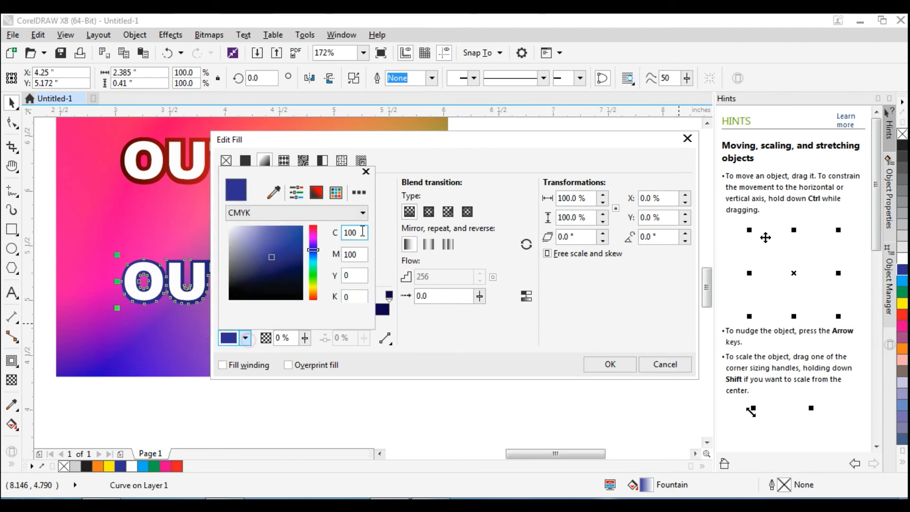
{"action": "type", "text": "60"}
{"action": "key", "text": "Return"}
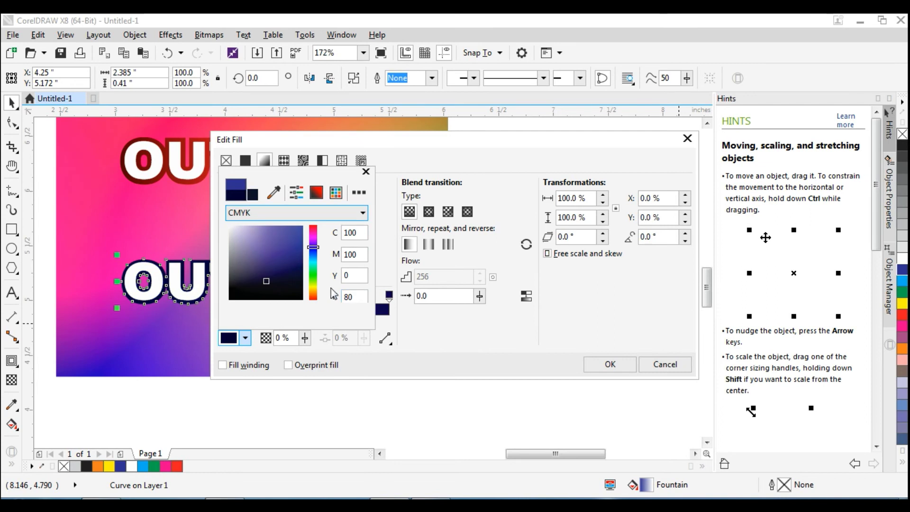
{"action": "left_click", "coordinate": [418, 343]}
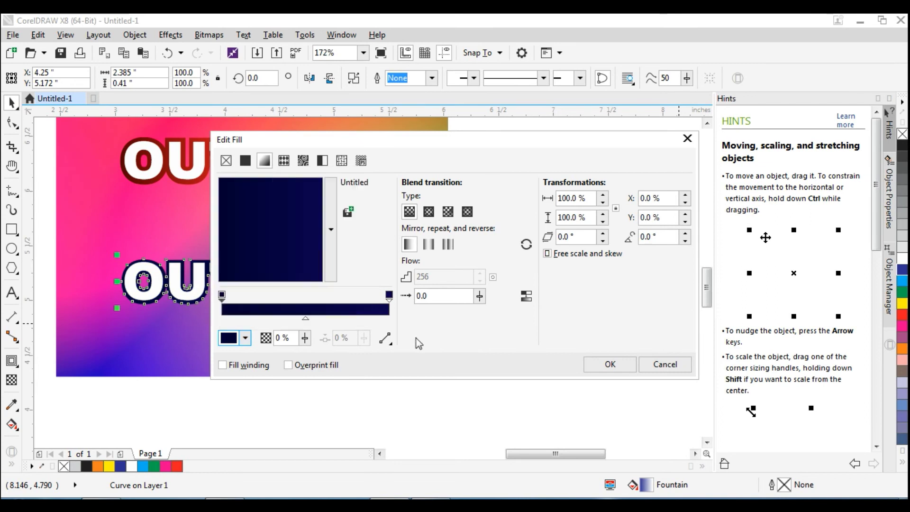
Step: Darken the end colour node of the fountain fill to match the start node's navy
{"action": "left_click", "coordinate": [388, 294]}
{"action": "left_click", "coordinate": [244, 338]}
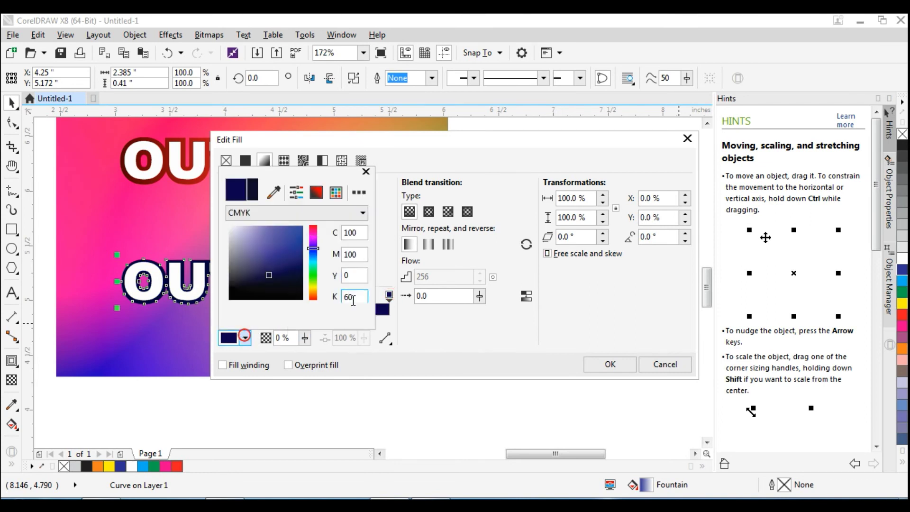
{"action": "type", "text": "100"}
{"action": "key", "text": "Return"}
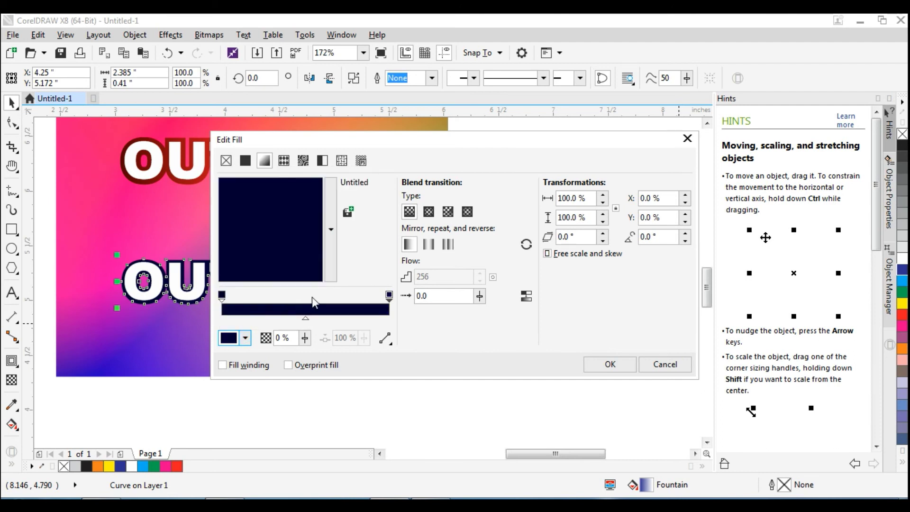
Step: Add a middle colour node at 50% with C100 M0 Y0 K0 and apply the fountain fill to the contour
{"action": "double_click", "coordinate": [304, 295]}
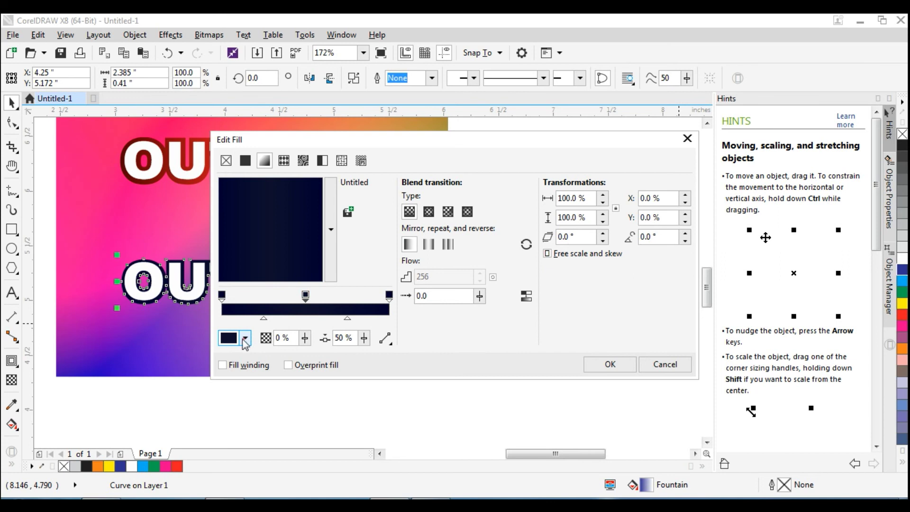
{"action": "left_click", "coordinate": [245, 338]}
{"action": "type", "text": "100"}
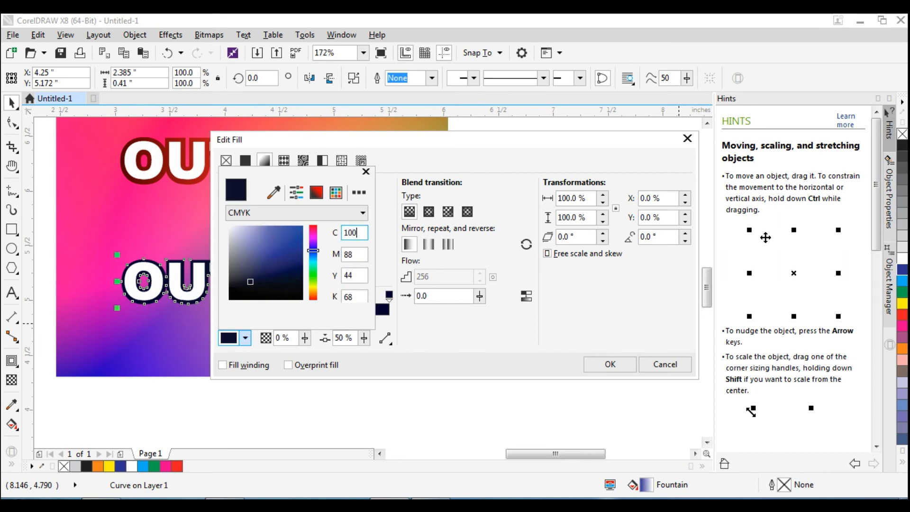
{"action": "key", "text": "Tab"}
{"action": "type", "text": "0"}
{"action": "key", "text": "Tab"}
{"action": "type", "text": "0"}
{"action": "key", "text": "Tab"}
{"action": "type", "text": "0"}
{"action": "left_click", "coordinate": [550, 353]}
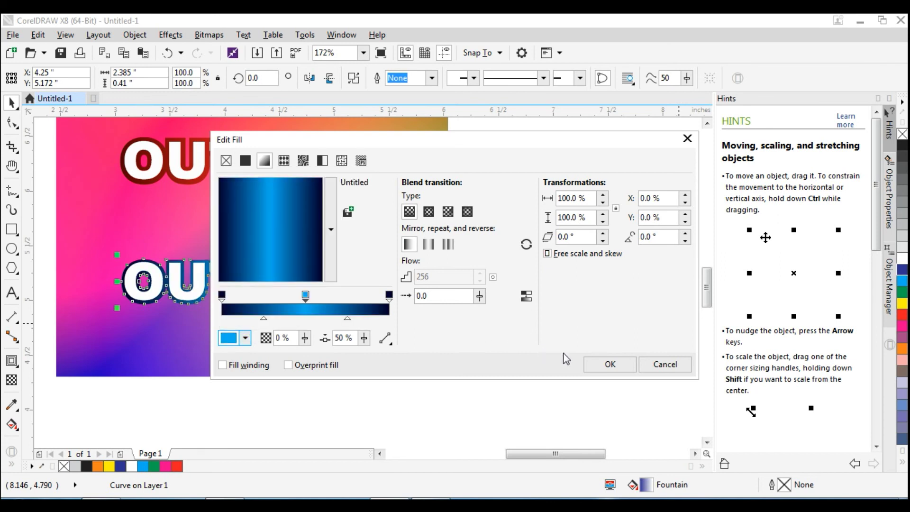
{"action": "left_click", "coordinate": [598, 363]}
Step: Move the white text and its red gradient outline together straight down, closer to the blue-outlined text
{"action": "left_click", "coordinate": [526, 291]}
{"action": "scroll", "coordinate": [526, 291], "scroll_direction": "up", "scroll_amount": 1}
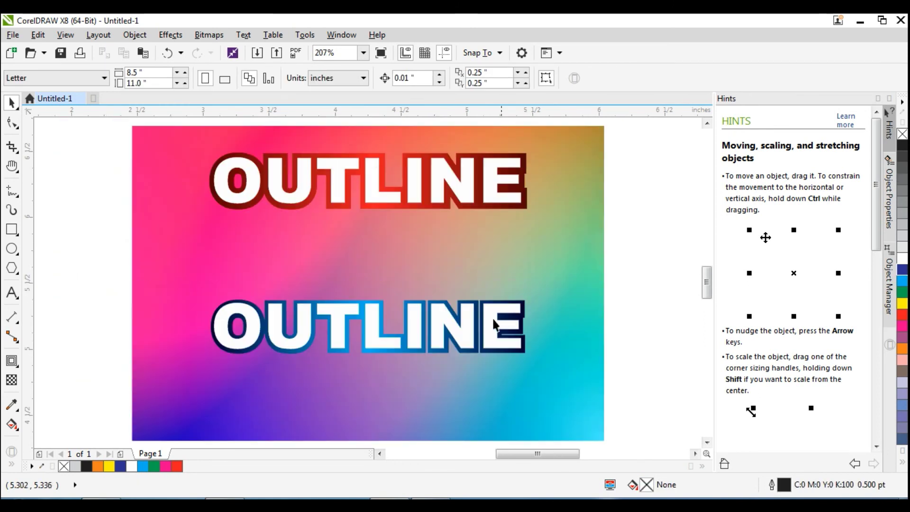
{"action": "left_click_drag", "start_coordinate": [298, 178], "coordinate": [570, 229]}
{"action": "left_click_drag", "start_coordinate": [447, 177], "coordinate": [453, 229]}
Step: Select both outlined texts together with the background image and show the design in full-screen preview
{"action": "left_click_drag", "start_coordinate": [182, 284], "coordinate": [578, 385]}
{"action": "left_click", "coordinate": [507, 341]}
{"action": "left_click_drag", "start_coordinate": [90, 187], "coordinate": [569, 421]}
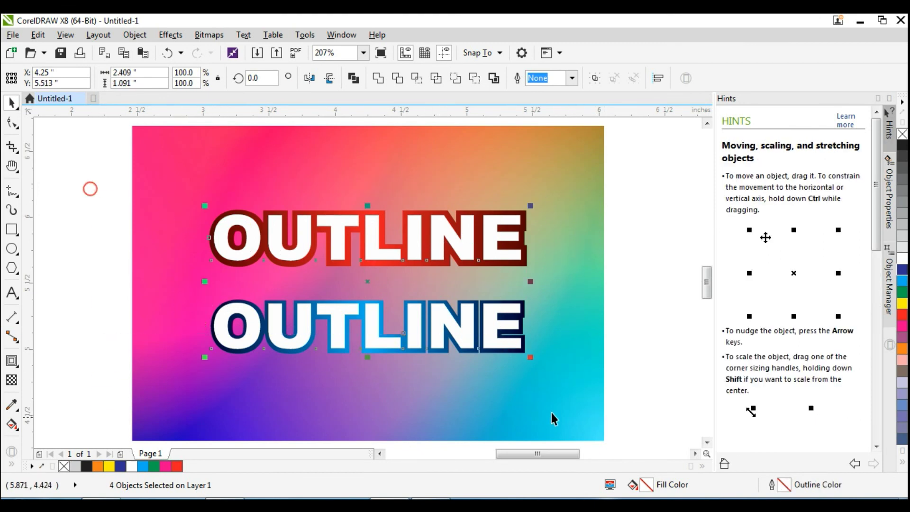
{"action": "left_click", "coordinate": [528, 402], "text": "shift"}
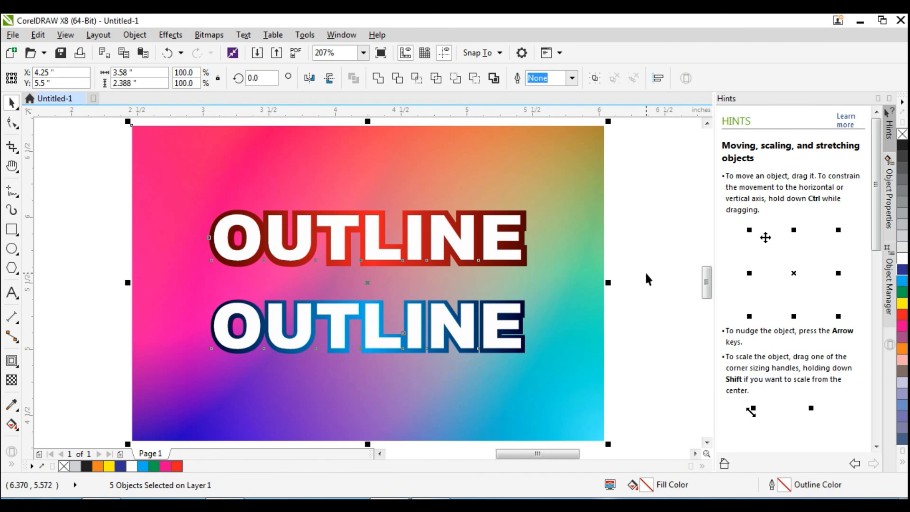
{"action": "key", "text": "F9"}
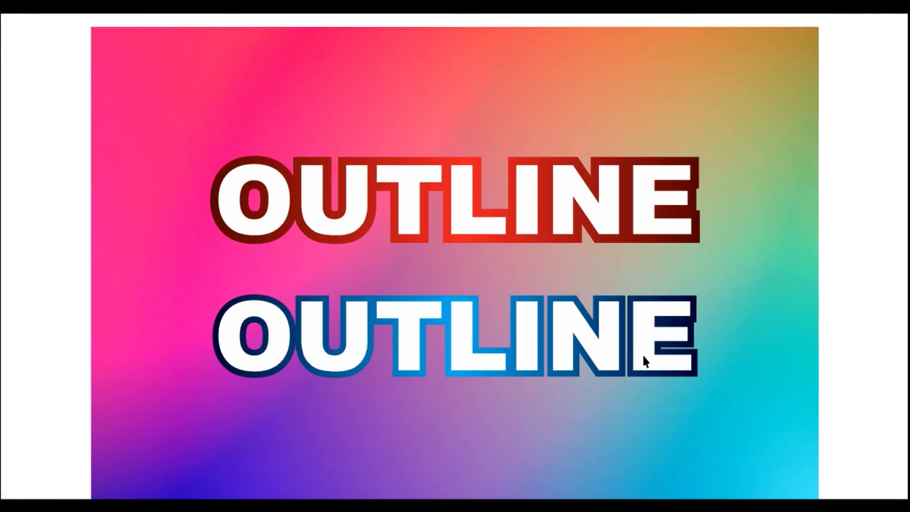